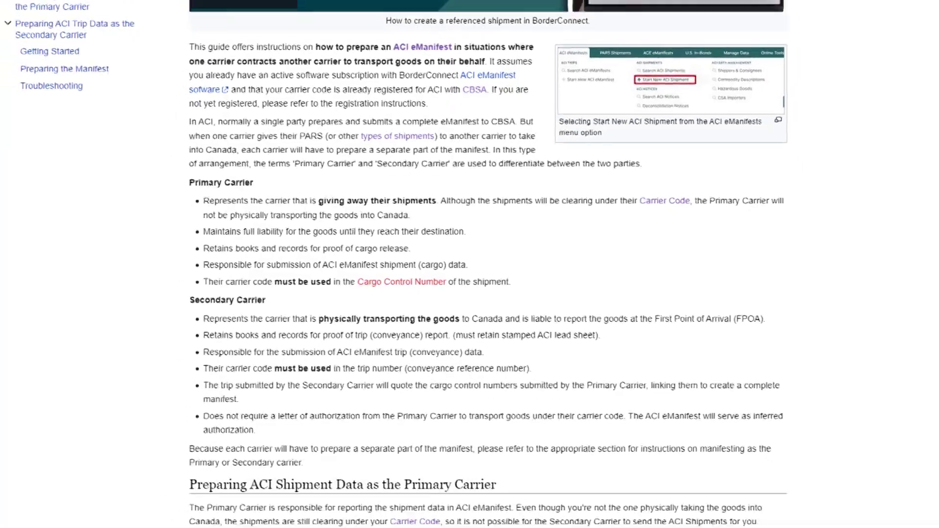
scroll(485, 264, "down", 3)
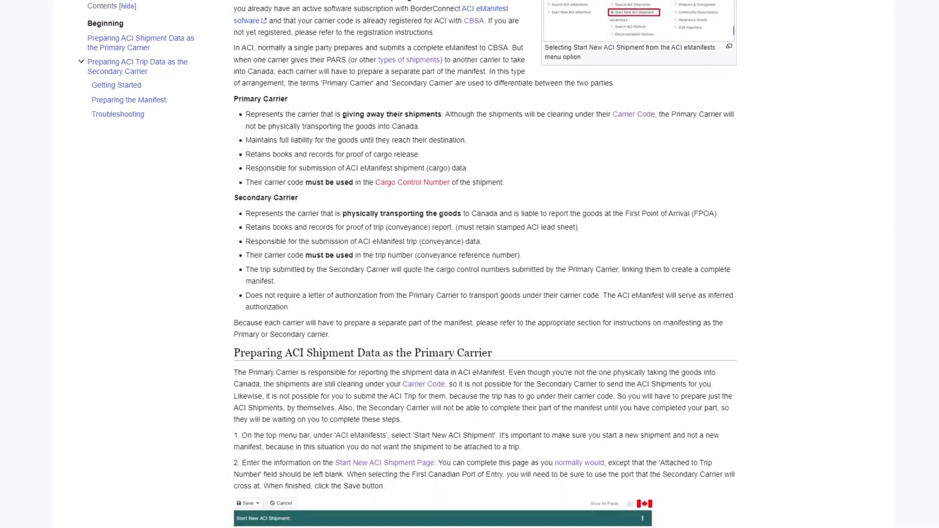
scroll(486, 265, "down", 4)
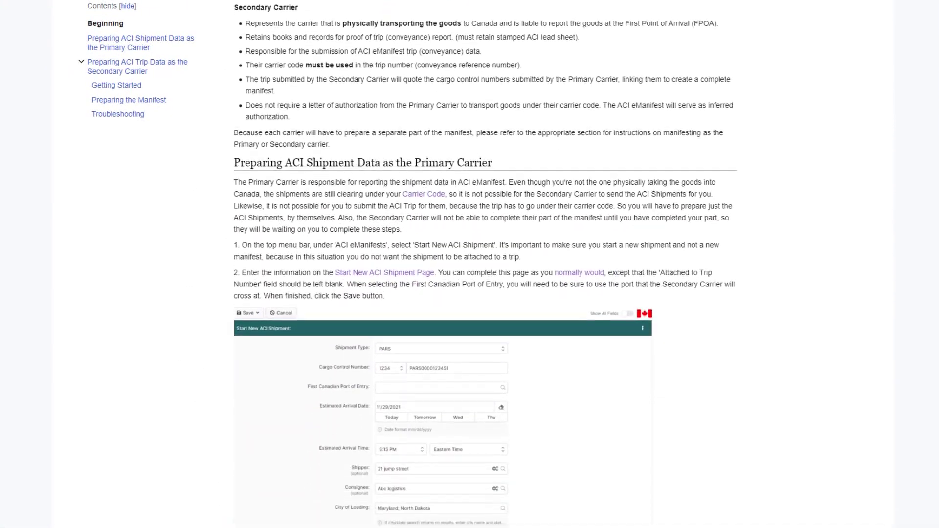
scroll(486, 264, "down", 3)
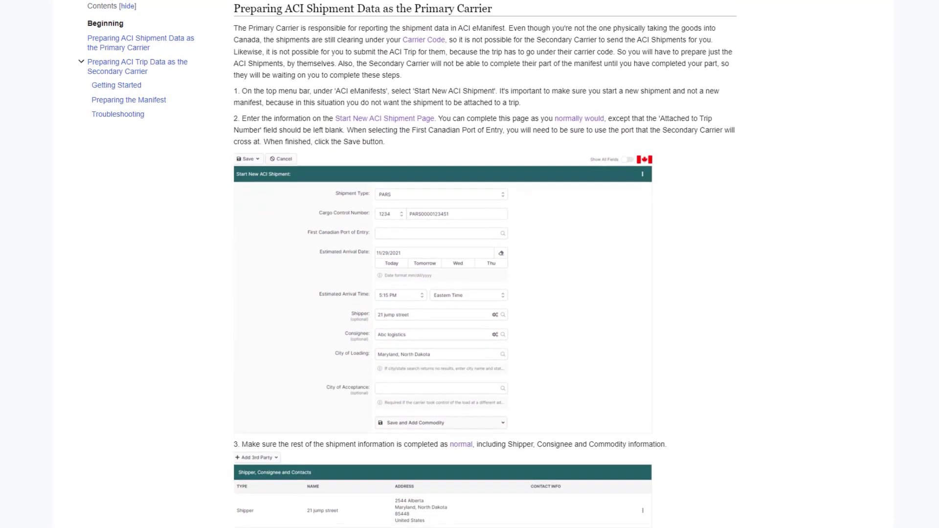
scroll(486, 264, "down", 3)
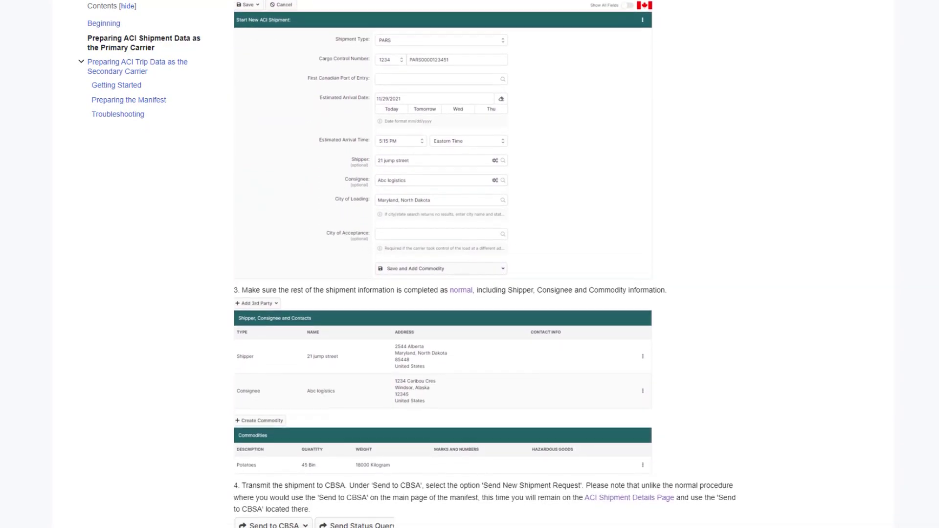
scroll(486, 265, "down", 3)
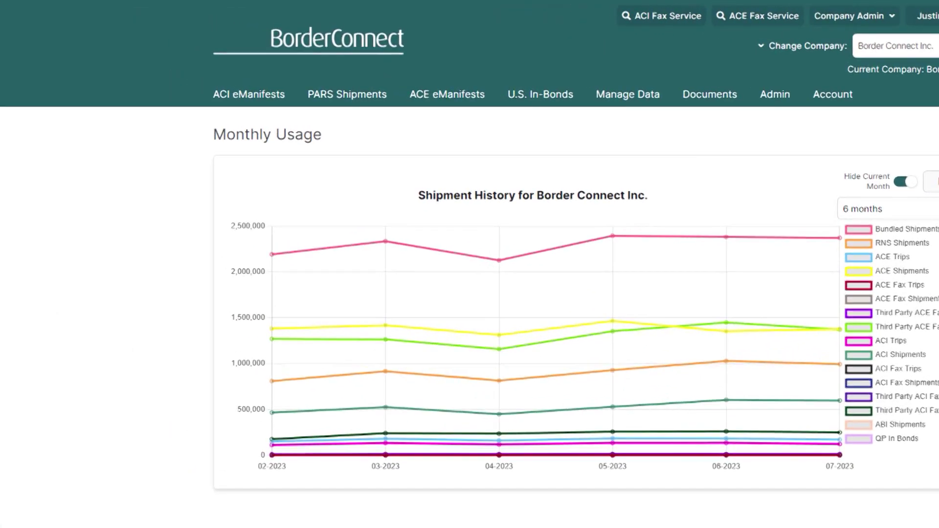
Start ACI eManifest trip 4270CRN20230814 entering at 0440: SARNIA on 08/15/2023, and save it to begin a new shipment.
left_click(249, 94)
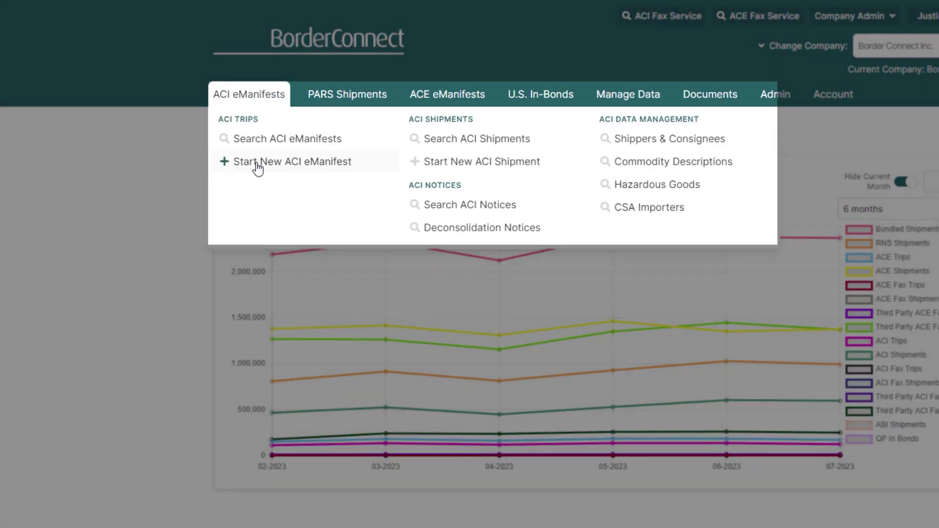
left_click(258, 166)
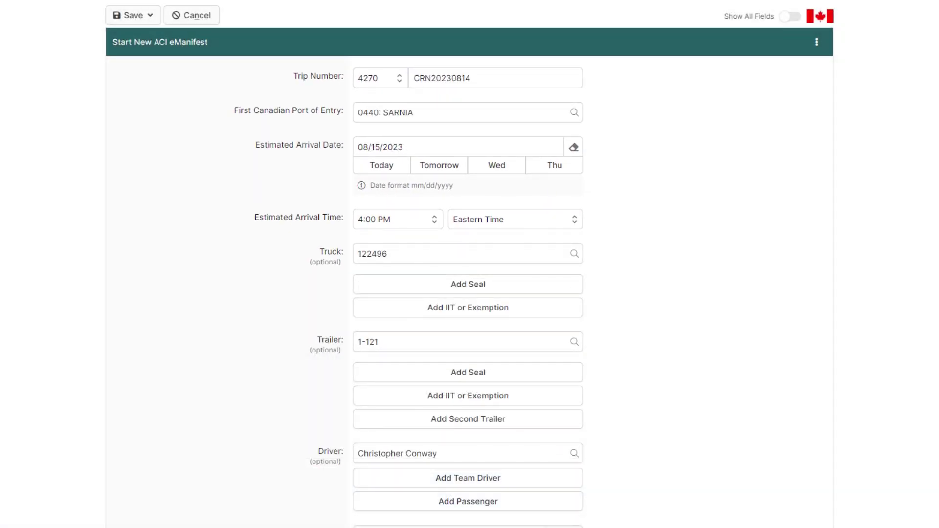
scroll(470, 264, "down", 5)
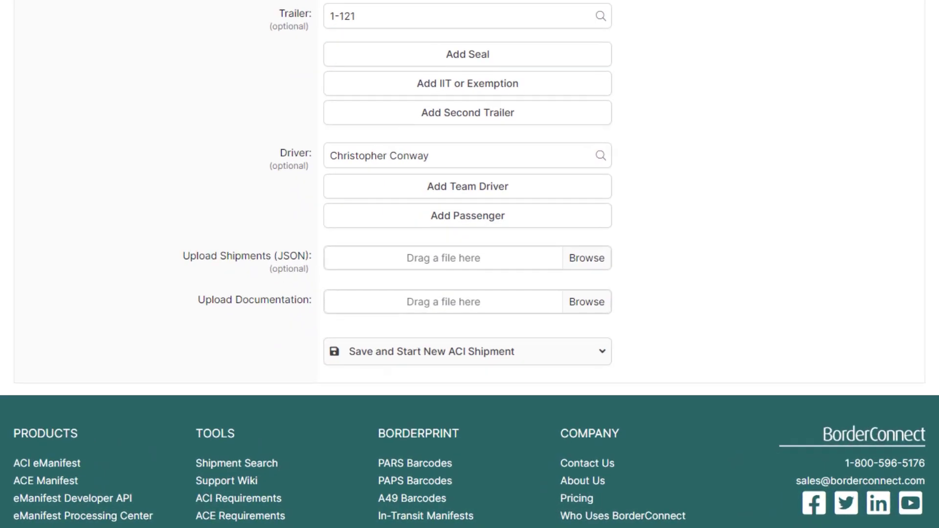
left_click(544, 392)
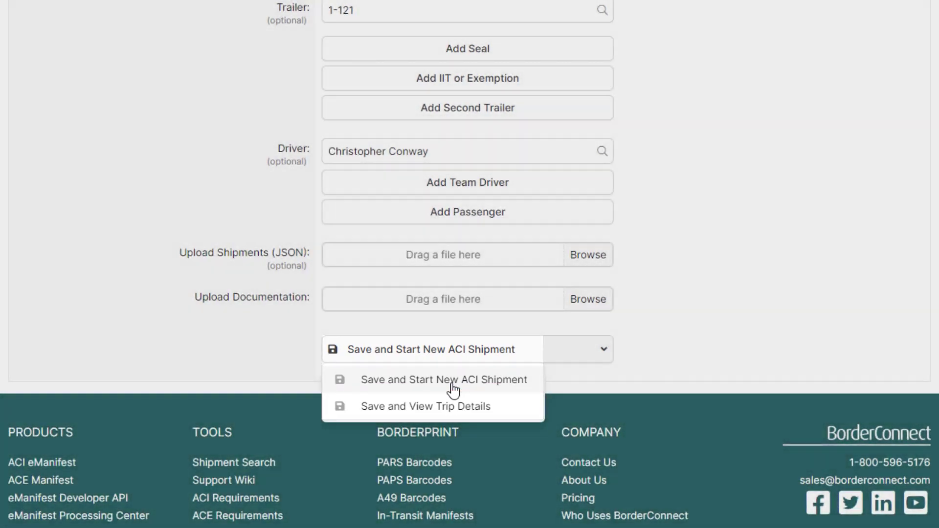
left_click(452, 384)
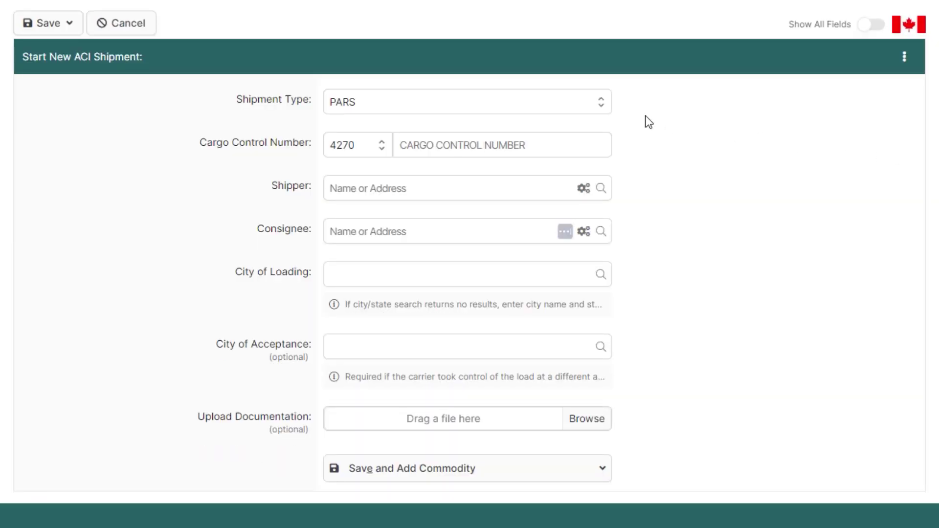
left_click(560, 116)
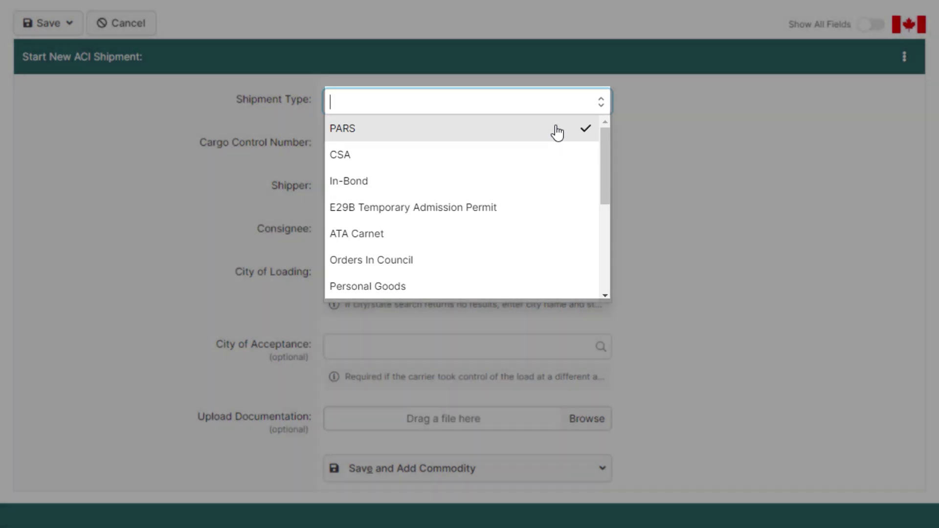
left_click(558, 133)
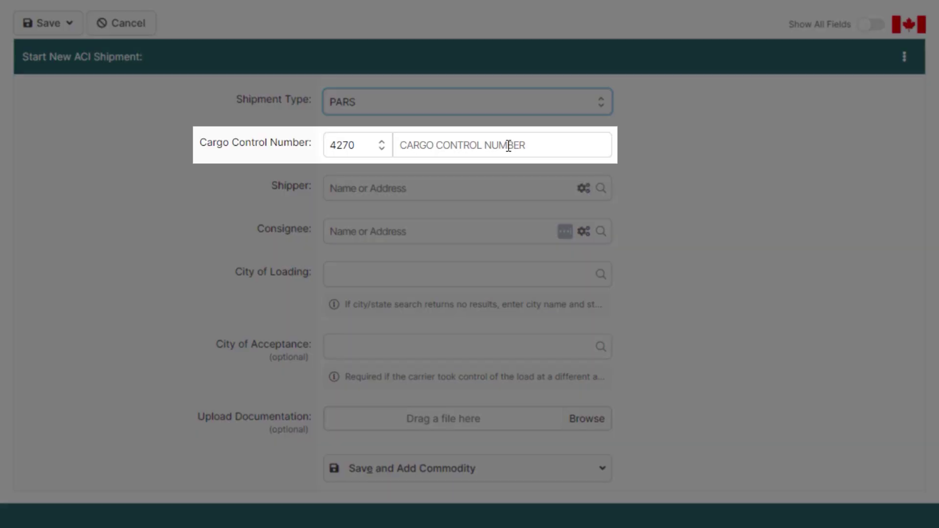
left_click(509, 145)
type("PARS0000202308")
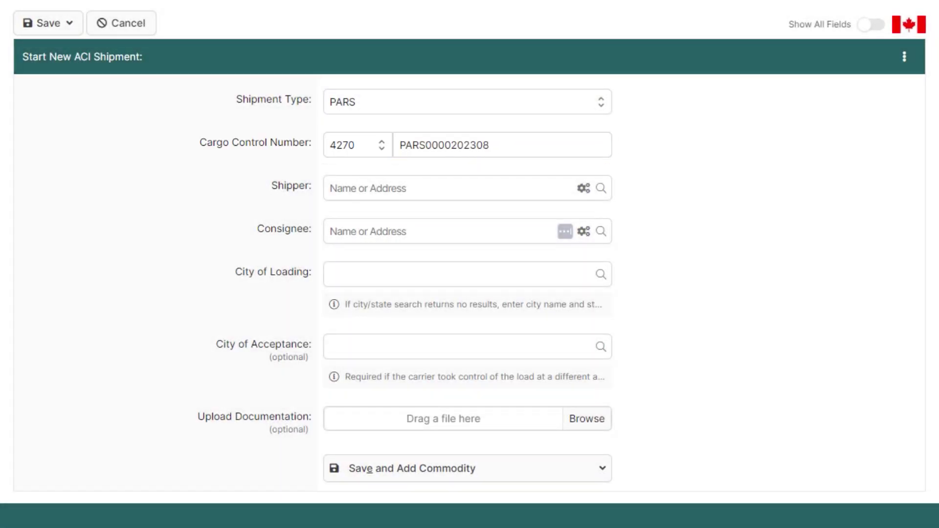
left_click(367, 147)
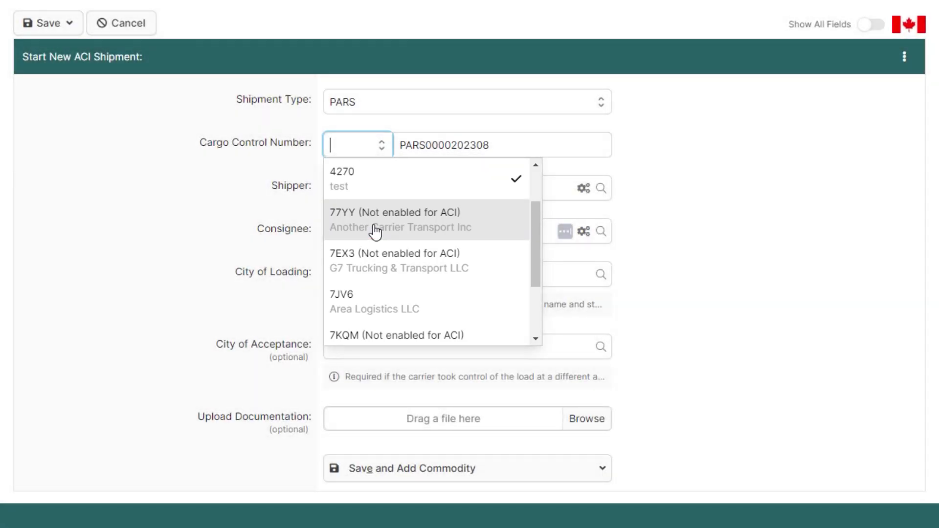
left_click(375, 231)
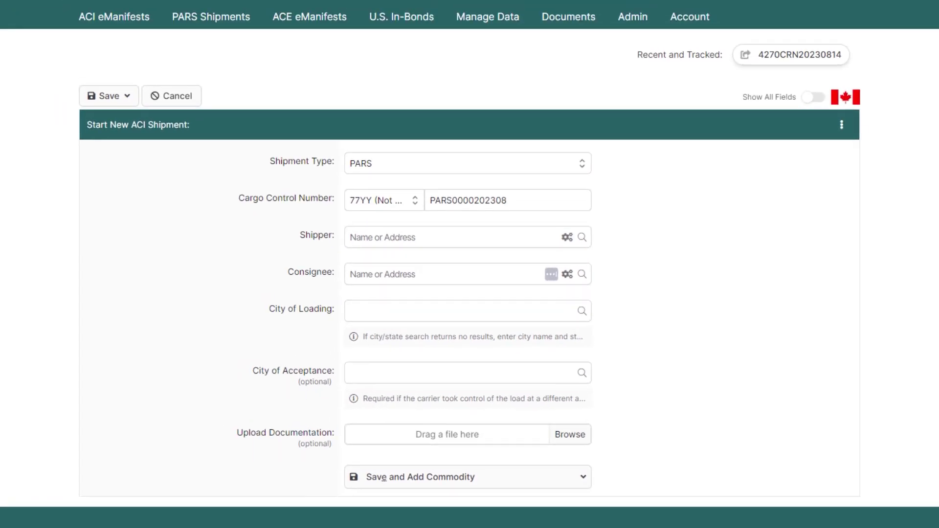
left_click(699, 22)
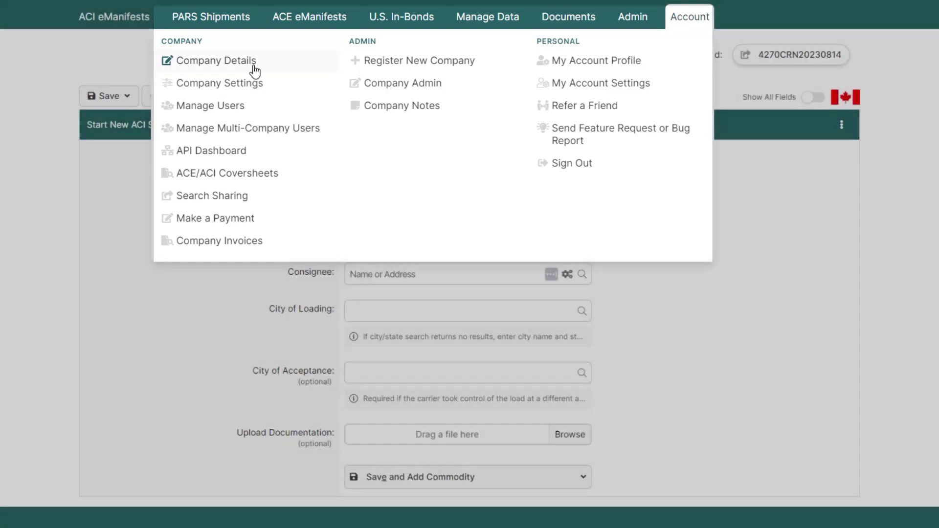
left_click(109, 73)
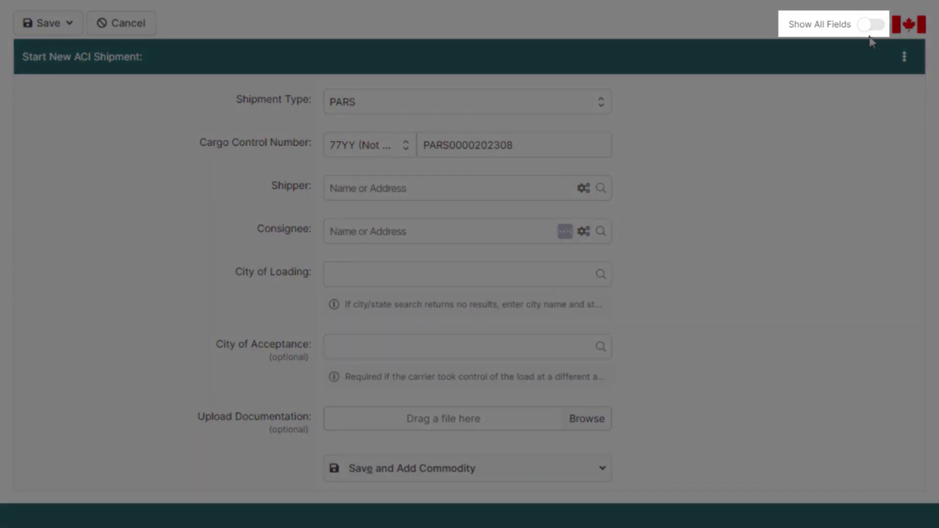
left_click(867, 26)
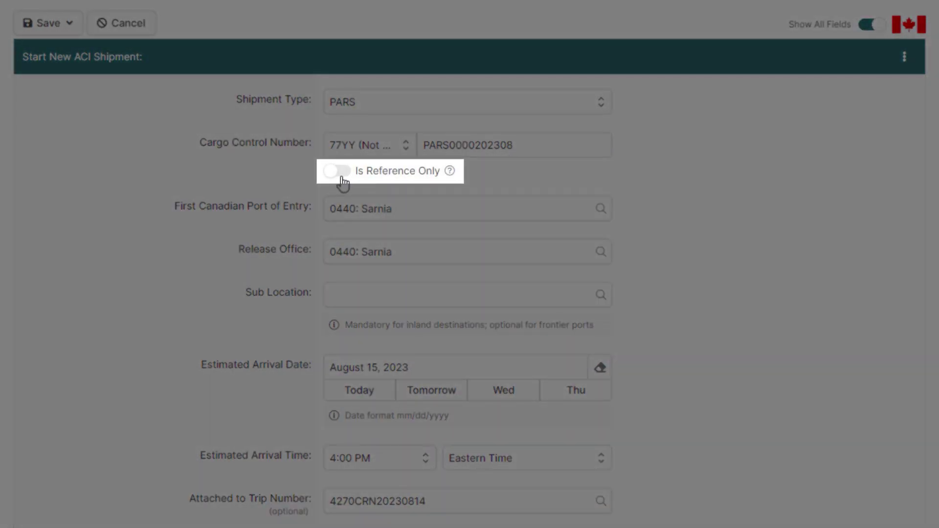
left_click(342, 177)
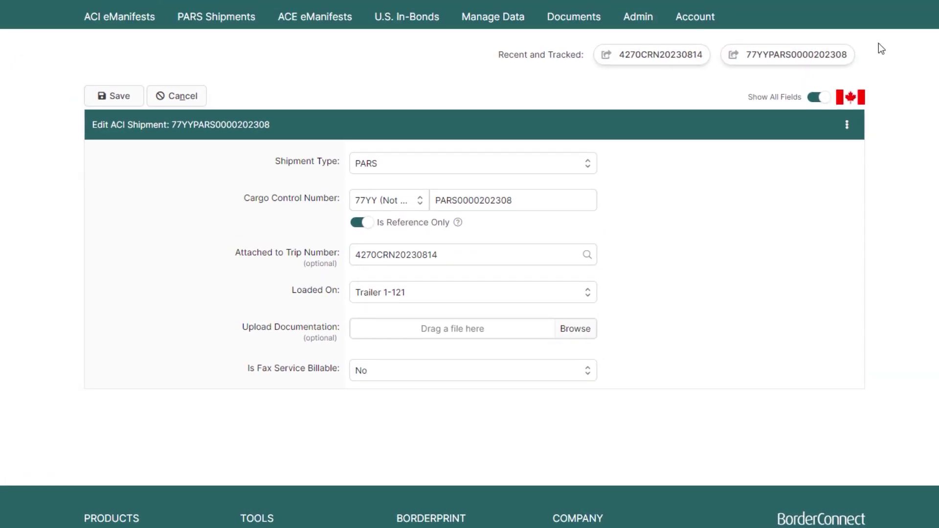
Enable Allow ACI 'Reference Only' Shipments in Company Settings, save it, and return to the shipment's save options.
left_click(693, 19)
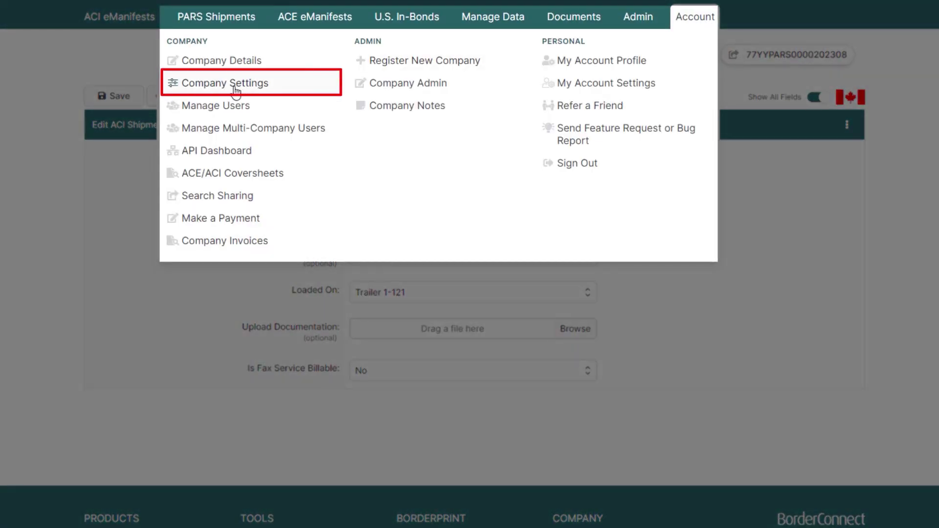
left_click(235, 84)
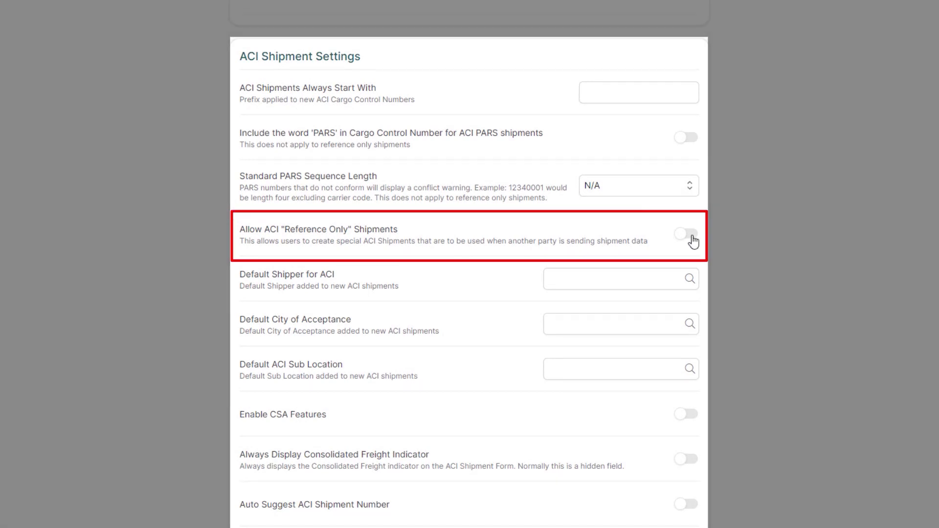
left_click(692, 237)
left_click(661, 17)
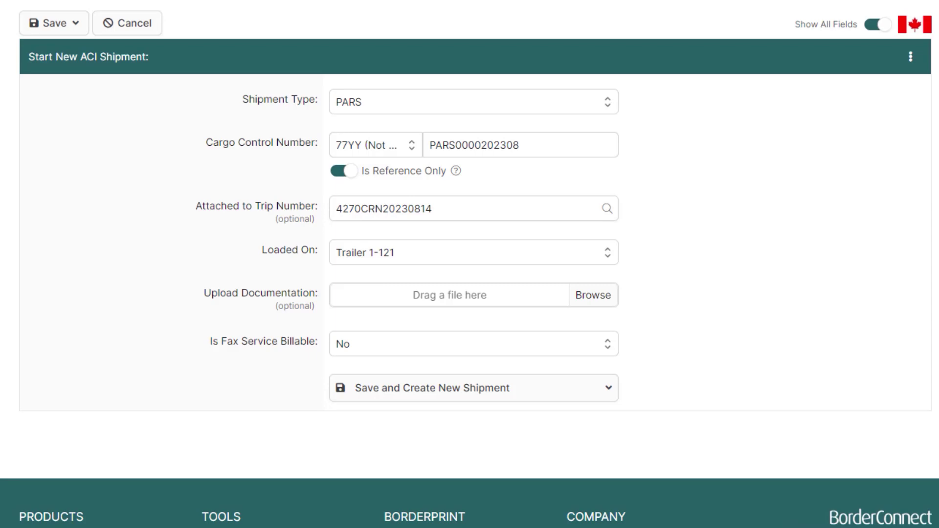
left_click(587, 390)
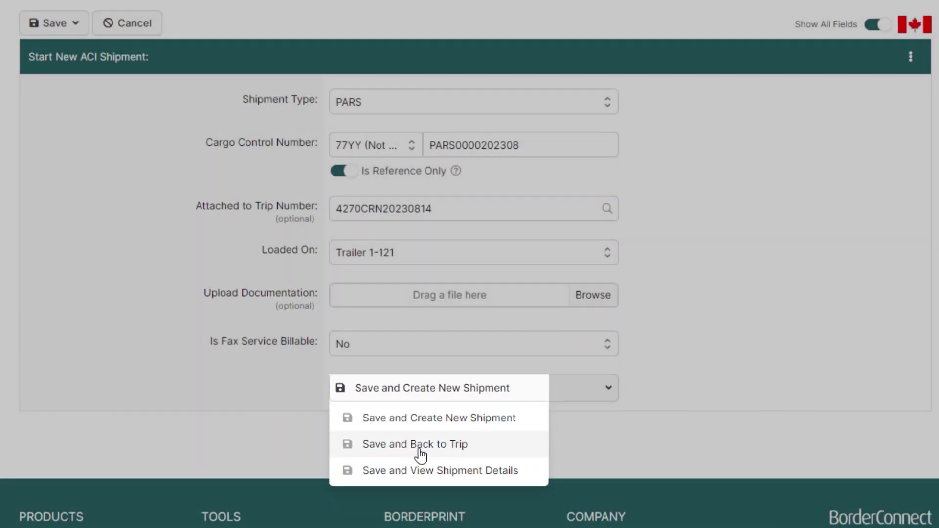
Save the shipment back to trip 4270CRN20230814 and confirm syncing the trip with CBSA.
left_click(421, 445)
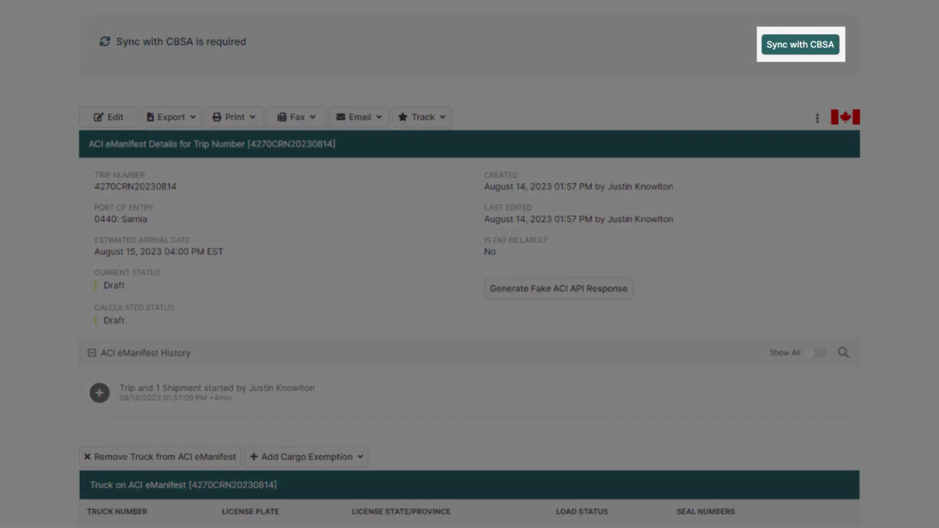
left_click(804, 50)
left_click(614, 276)
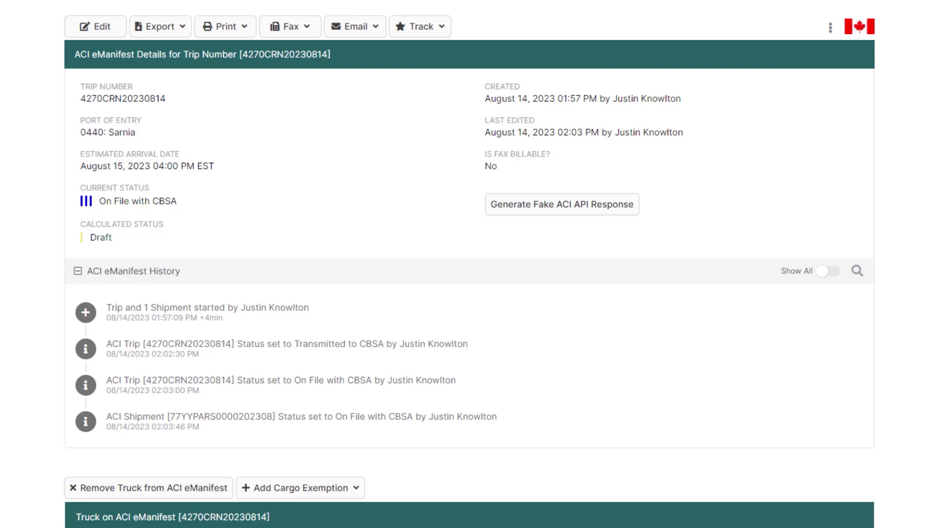
scroll(469, 264, "down", 12)
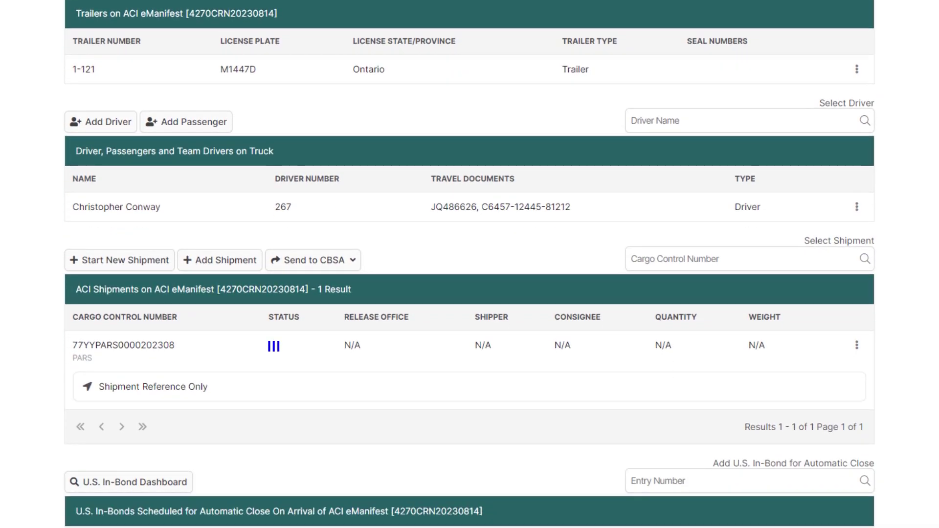
Send and confirm a CBSA status query for all shipments on trip 4270CRN20230814.
left_click(323, 261)
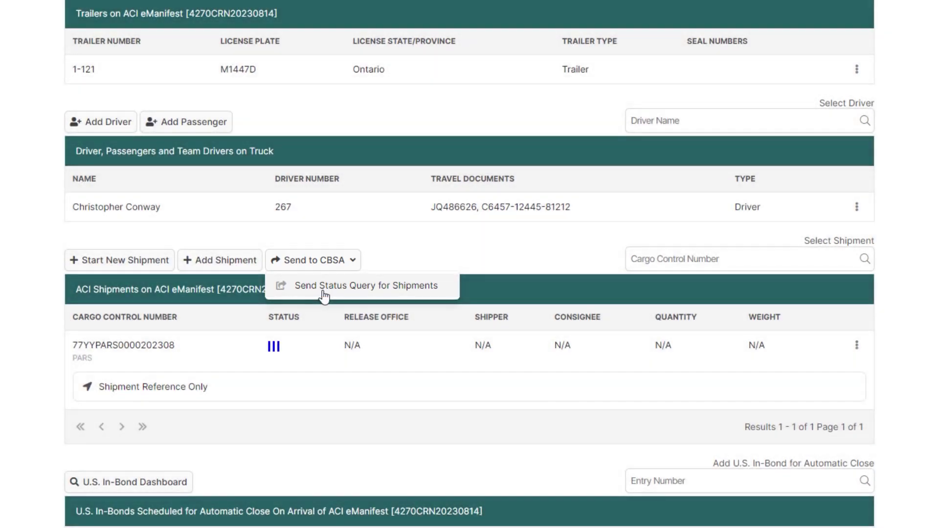
left_click(323, 286)
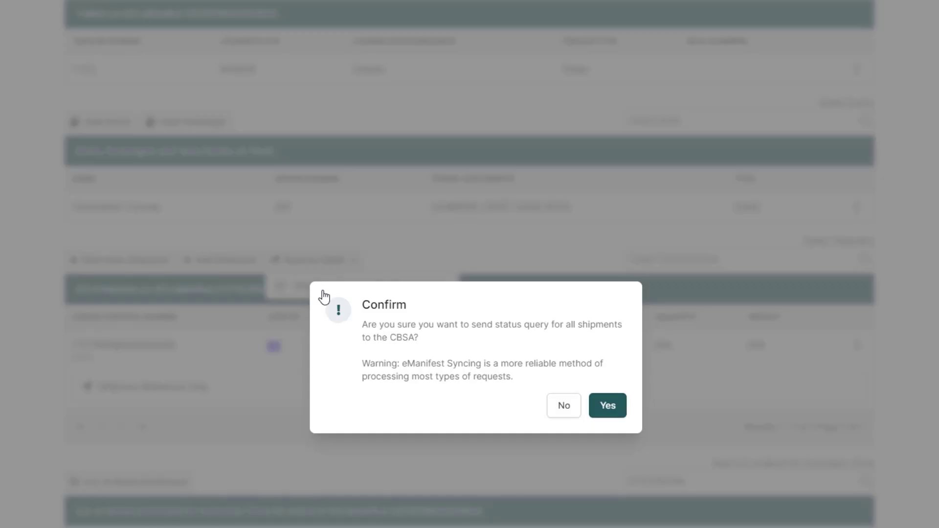
left_click(619, 413)
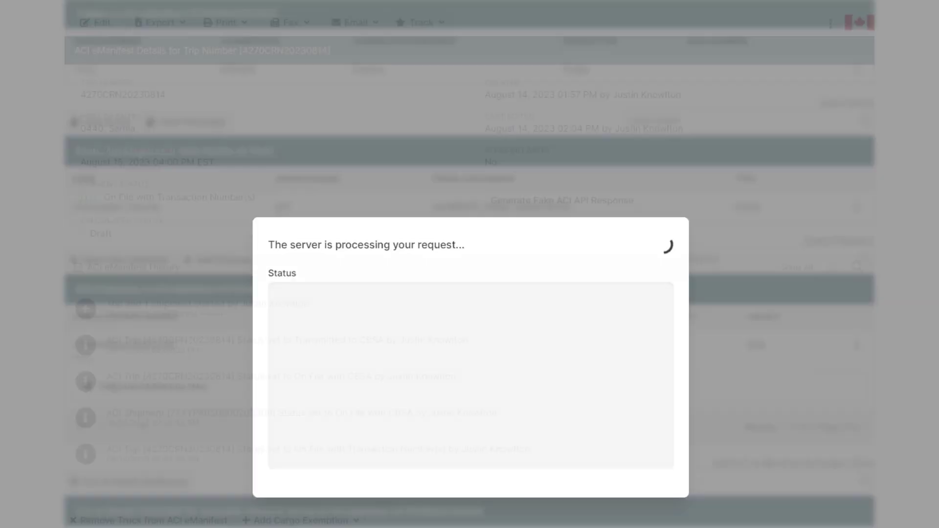